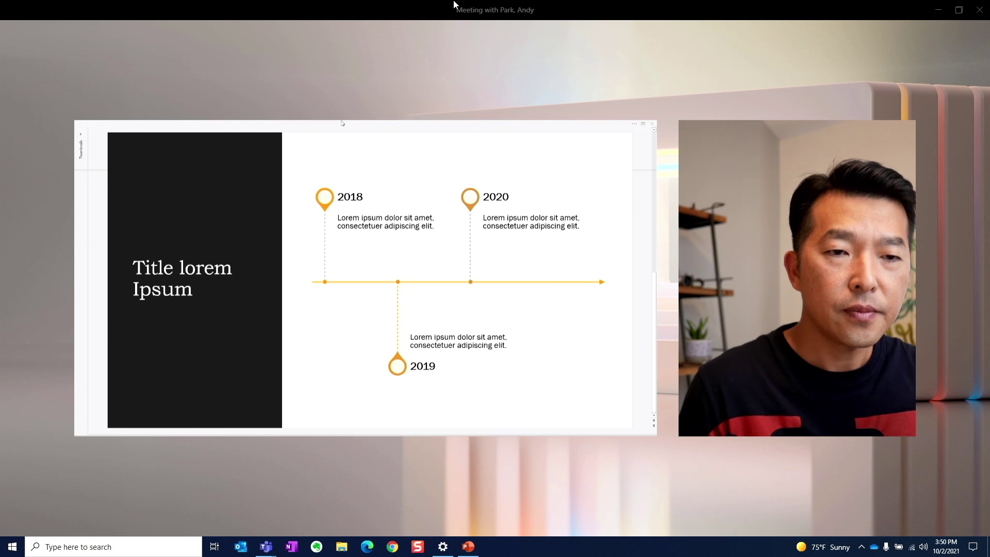
# Step: Switch the shared slide's presenter mode from side-by-side to Reporter
pyautogui.moveTo(454, 5)
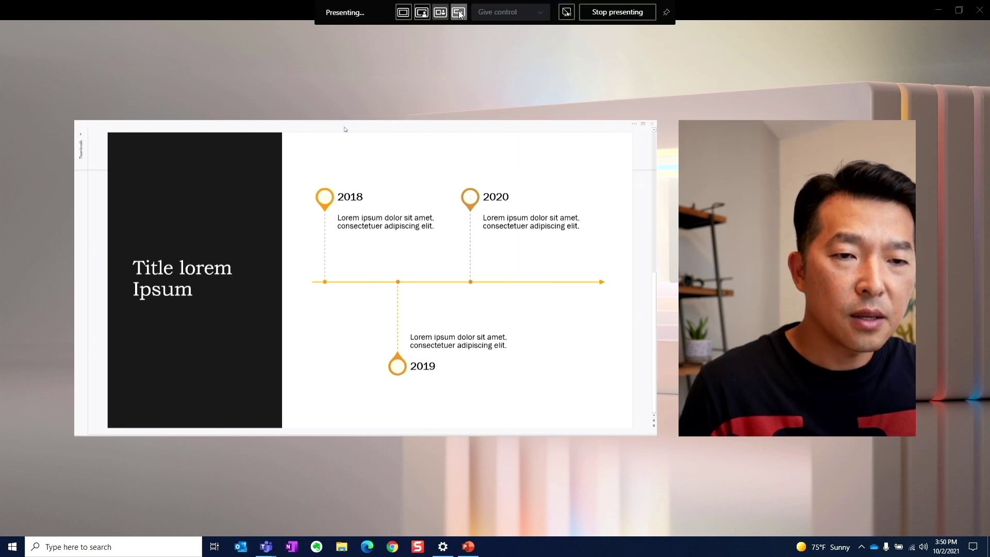
pyautogui.click(458, 13)
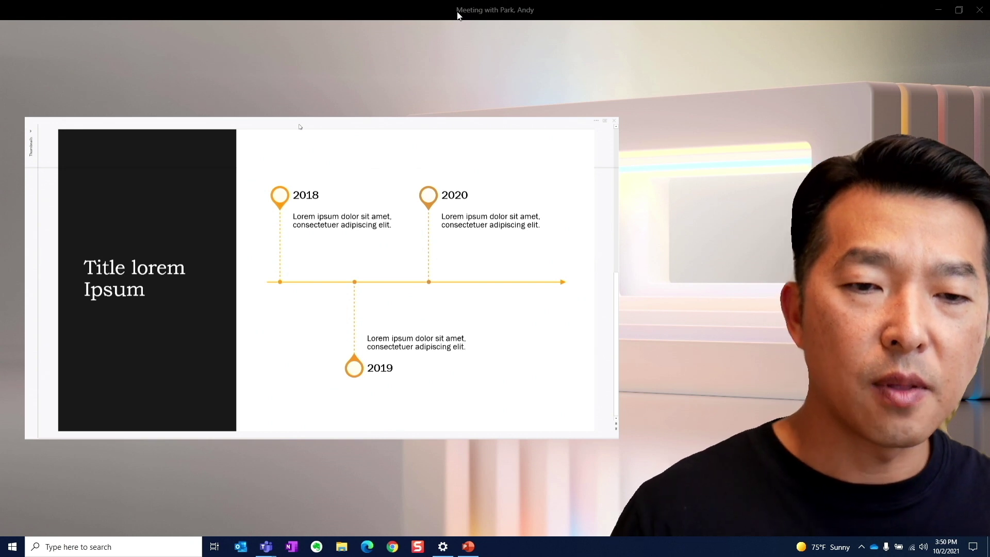
pyautogui.moveTo(442, 4)
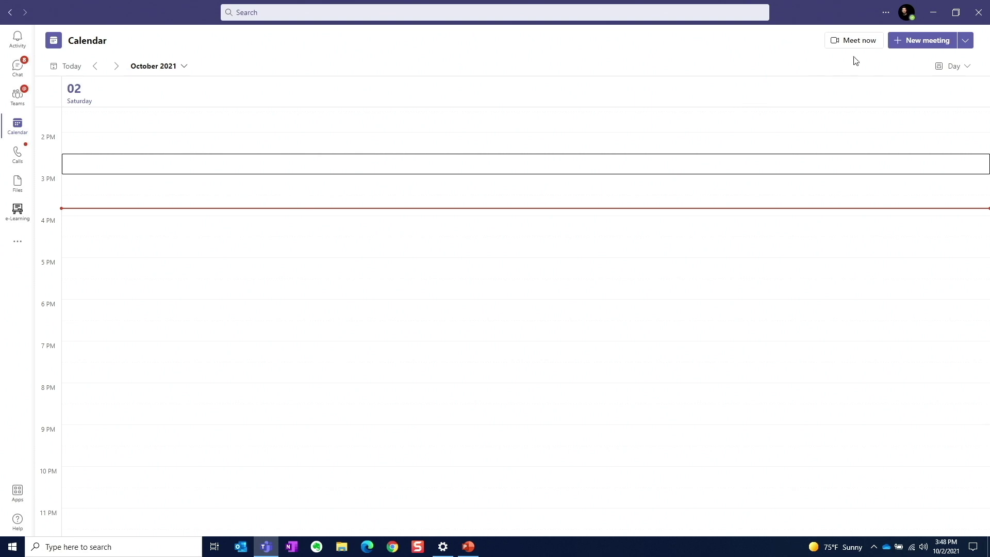
# Step: Start an instant meeting from the calendar with computer audio, join it, and dismiss the invitation prompt
pyautogui.click(860, 41)
pyautogui.click(851, 128)
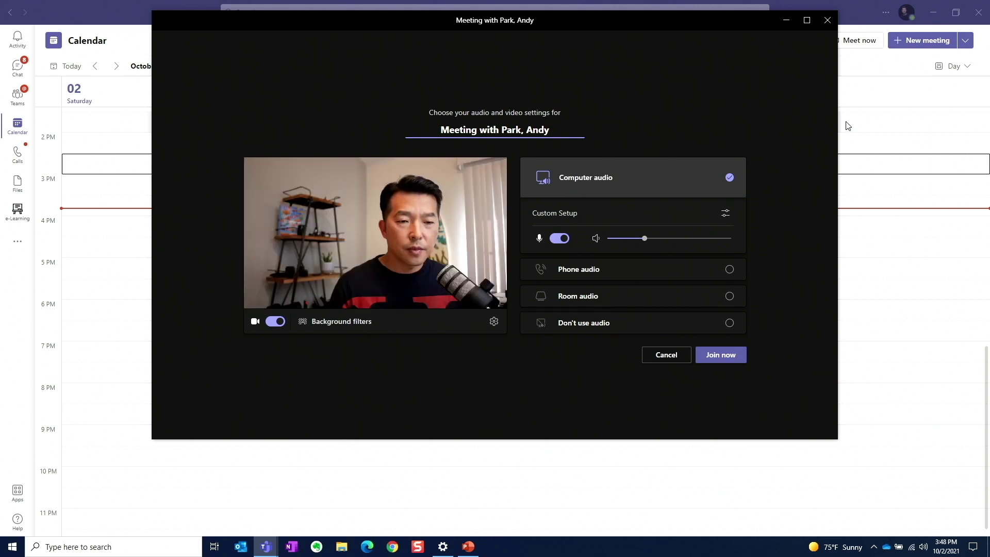
pyautogui.click(734, 356)
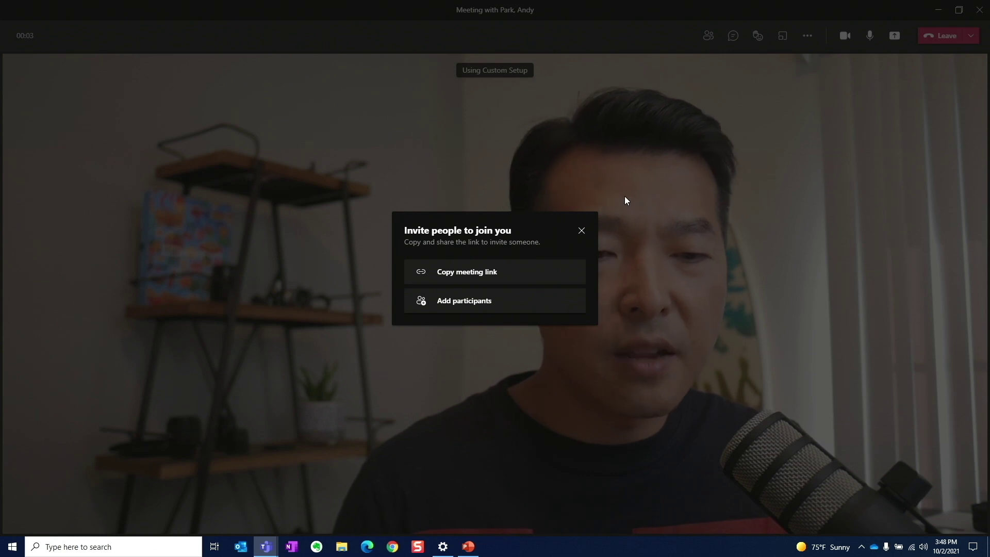
pyautogui.click(581, 231)
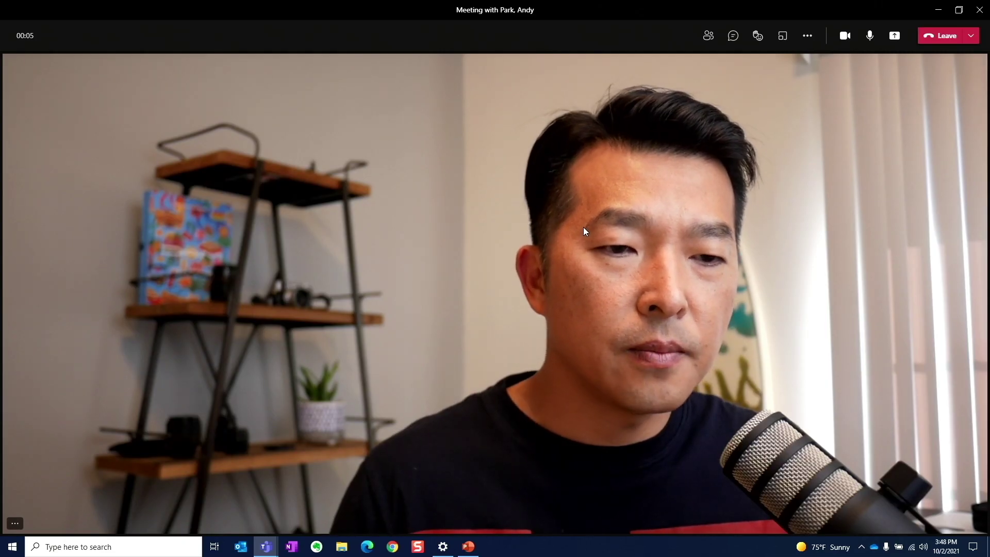
# Step: Share the Modern angles PowerPoint window in Standout presenter mode and maximize the meeting preview
pyautogui.click(895, 37)
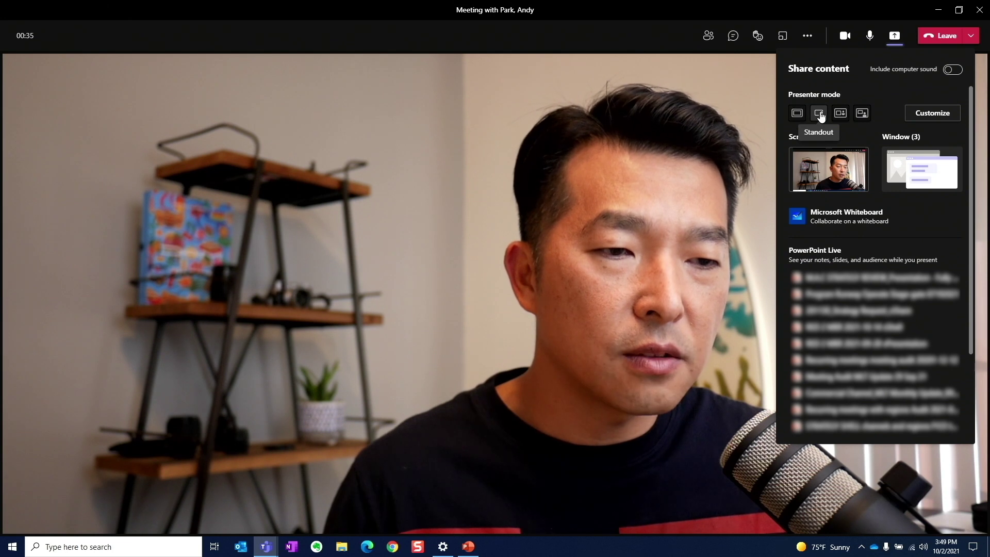
pyautogui.click(914, 163)
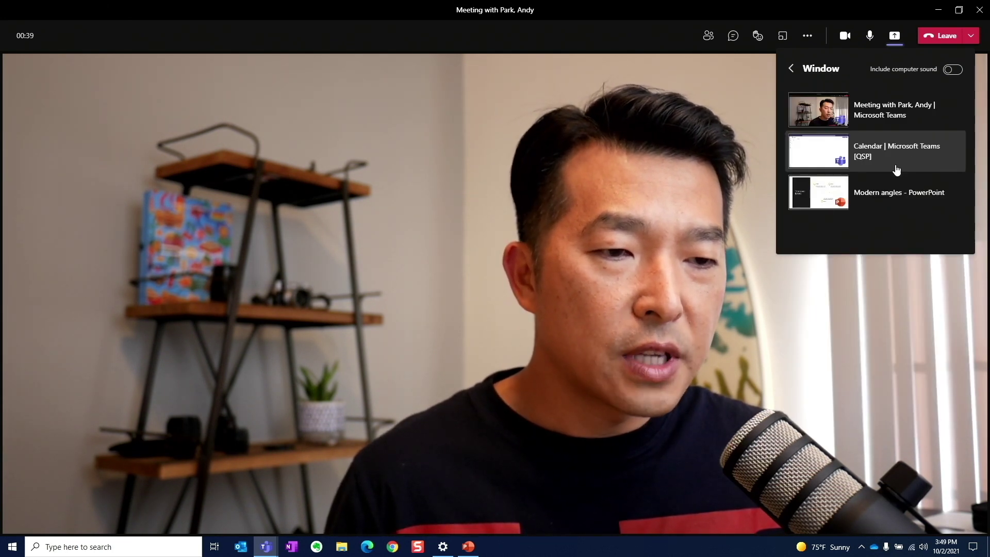
pyautogui.click(884, 197)
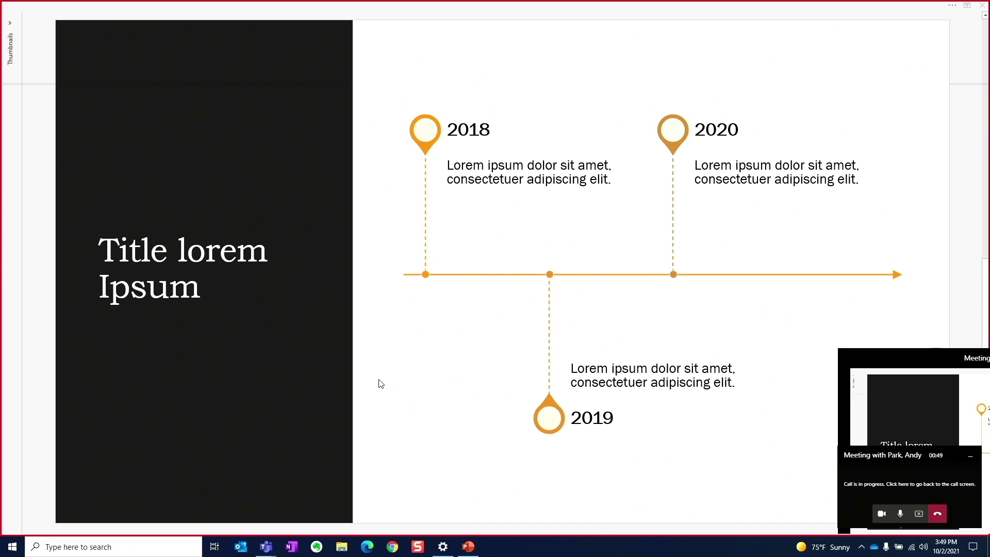
pyautogui.moveTo(911, 355); pyautogui.dragTo(452, 280)
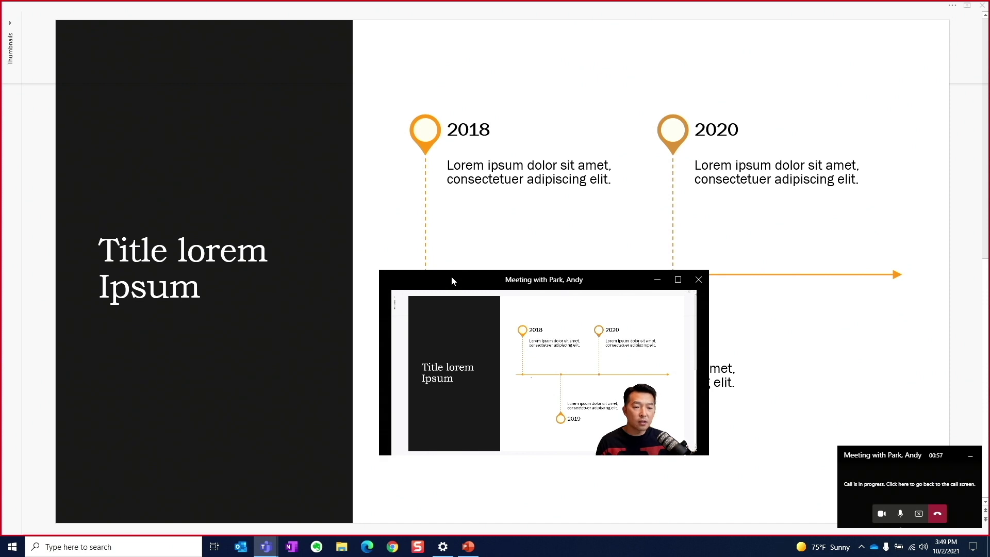
pyautogui.click(677, 279)
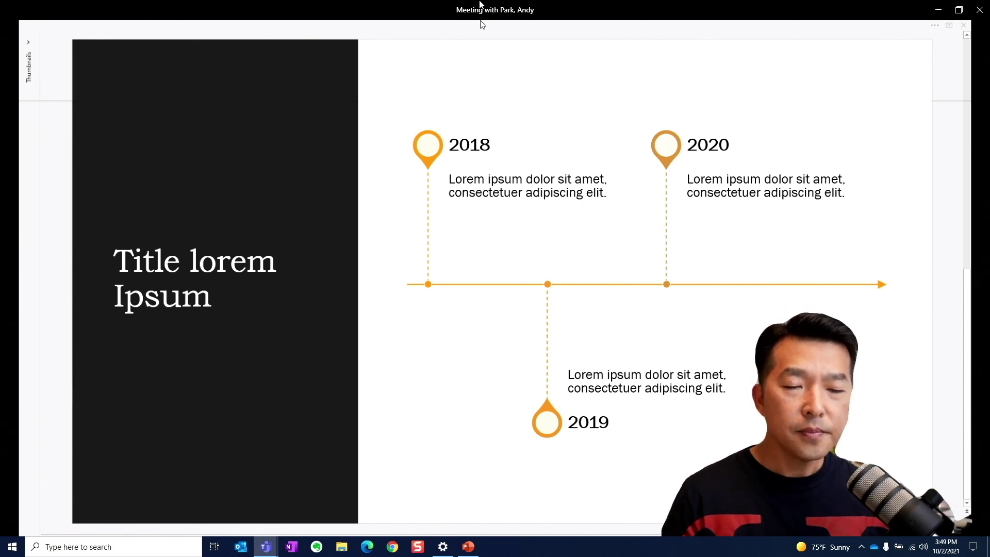
# Step: Change the presenter mode of the ongoing share to side-by-side, followed by Reporter
pyautogui.moveTo(480, 23)
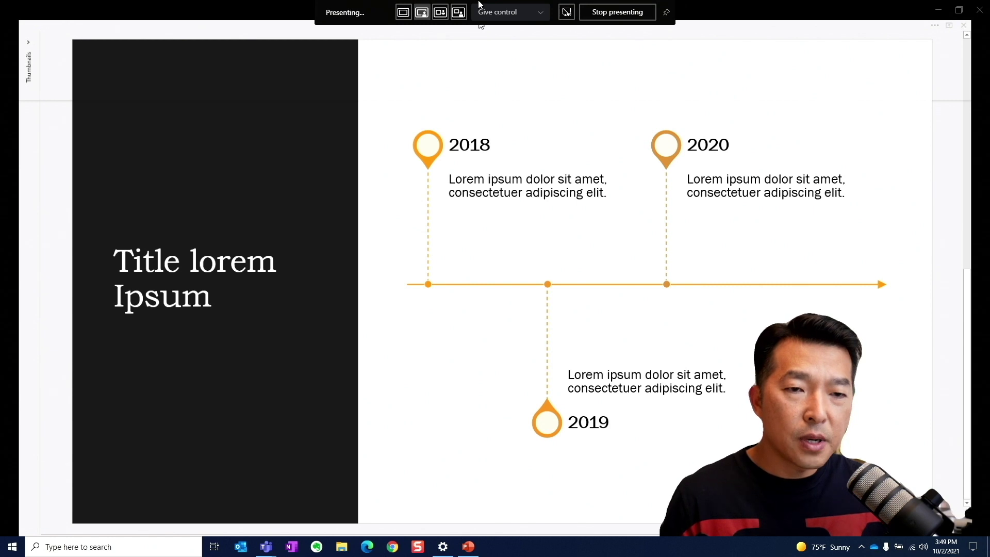
pyautogui.click(441, 17)
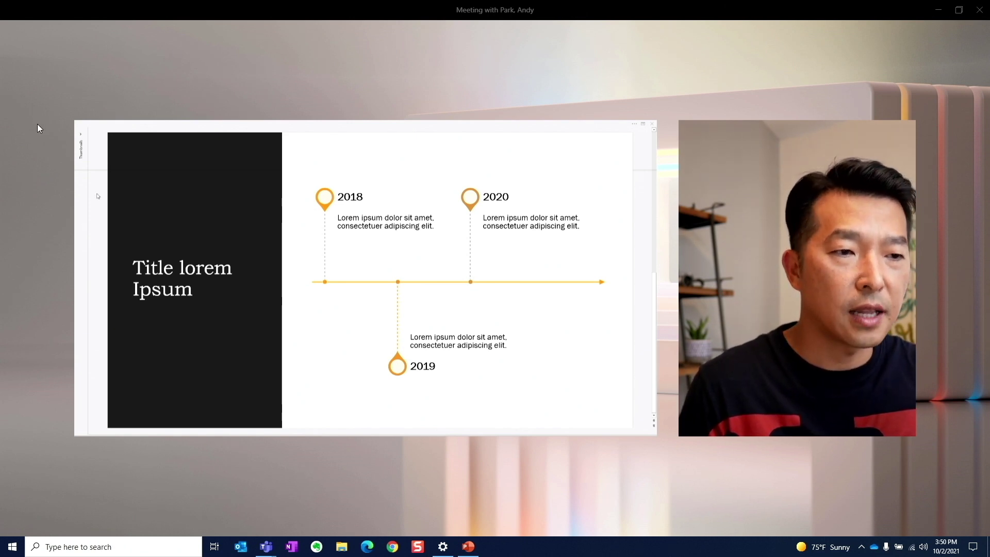
pyautogui.moveTo(454, 4)
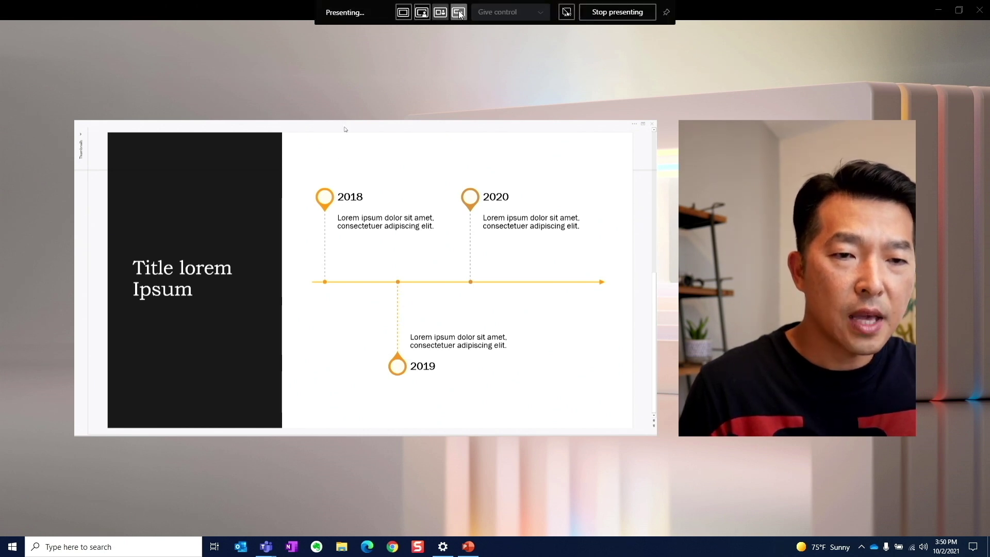
pyautogui.click(459, 13)
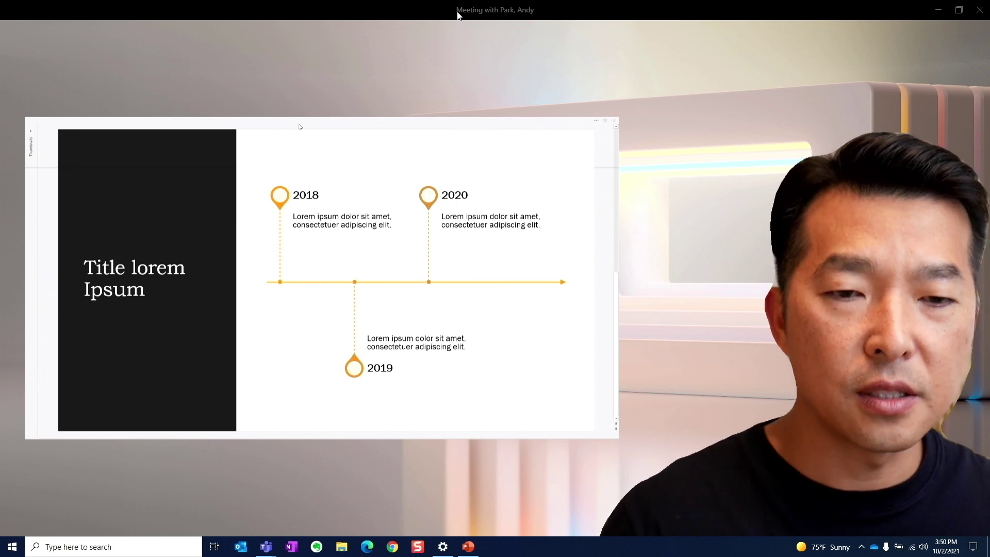
# Step: Stop presenting the PowerPoint window and maximize the meeting window
pyautogui.moveTo(442, 6)
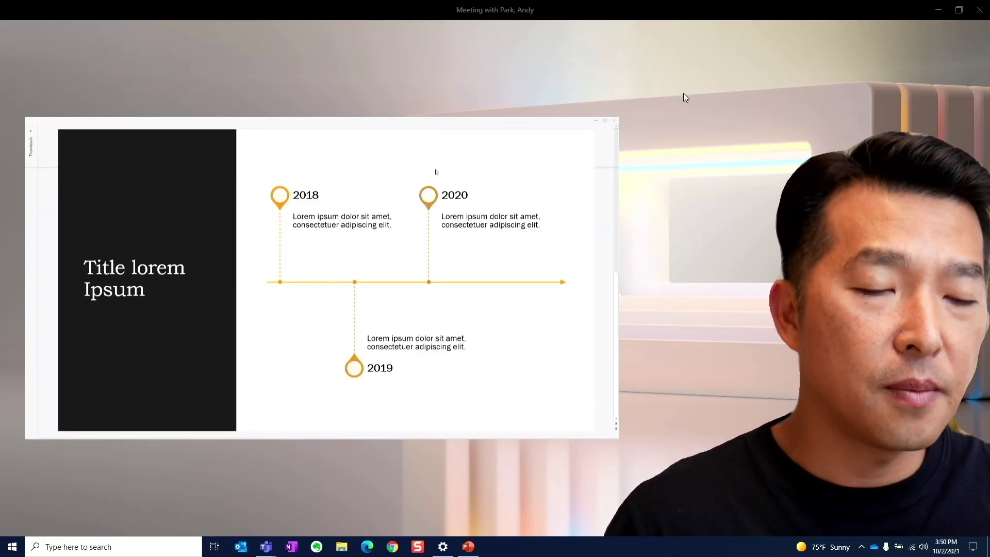
pyautogui.moveTo(543, 5)
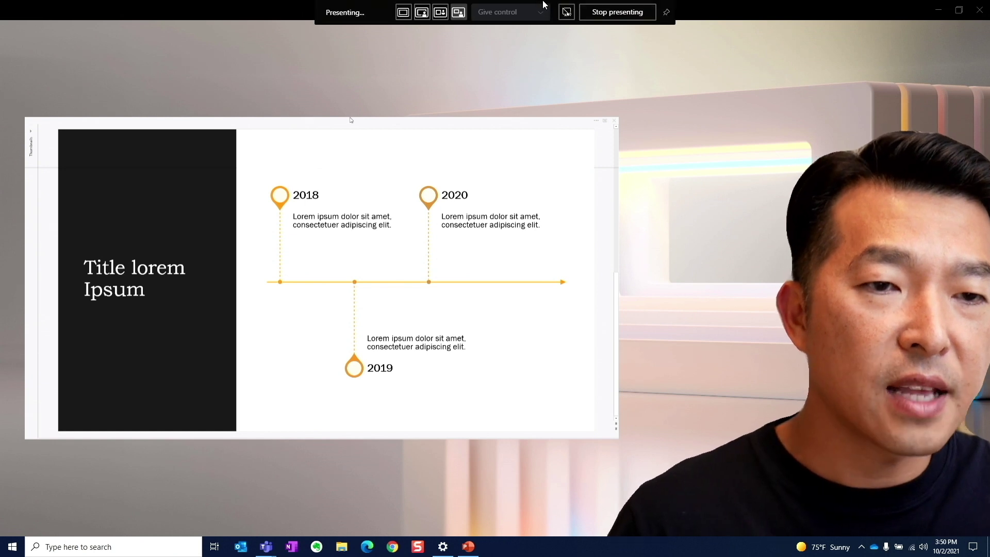
pyautogui.click(596, 16)
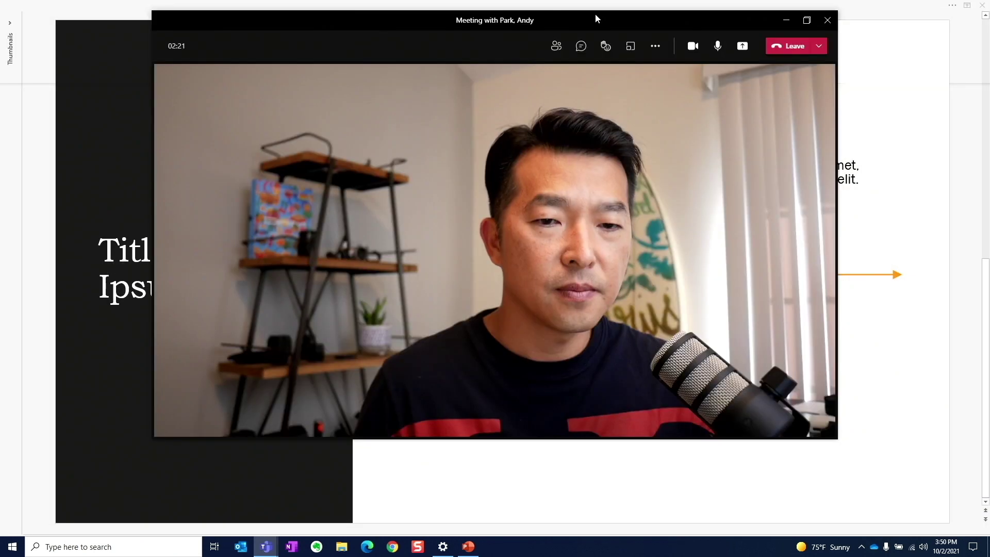
pyautogui.doubleClick(724, 24)
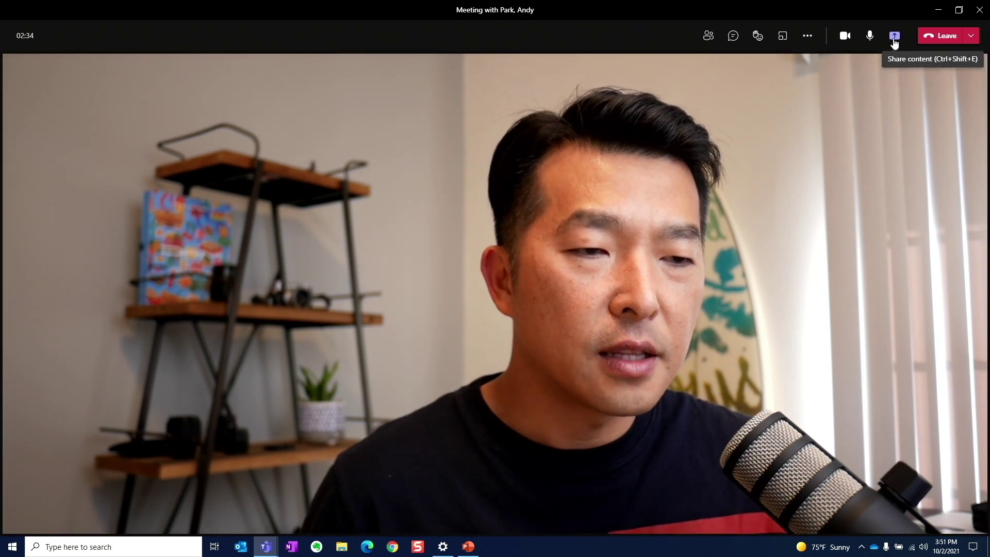
# Step: Customize the presenter mode background with the purple and blue glowing room image and return to the content sharing options
pyautogui.click(894, 40)
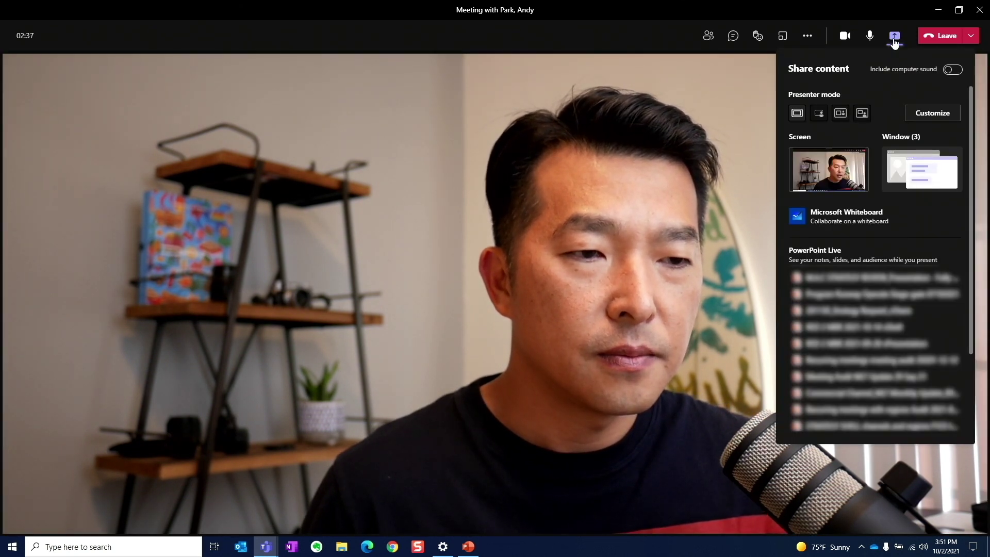
pyautogui.click(951, 119)
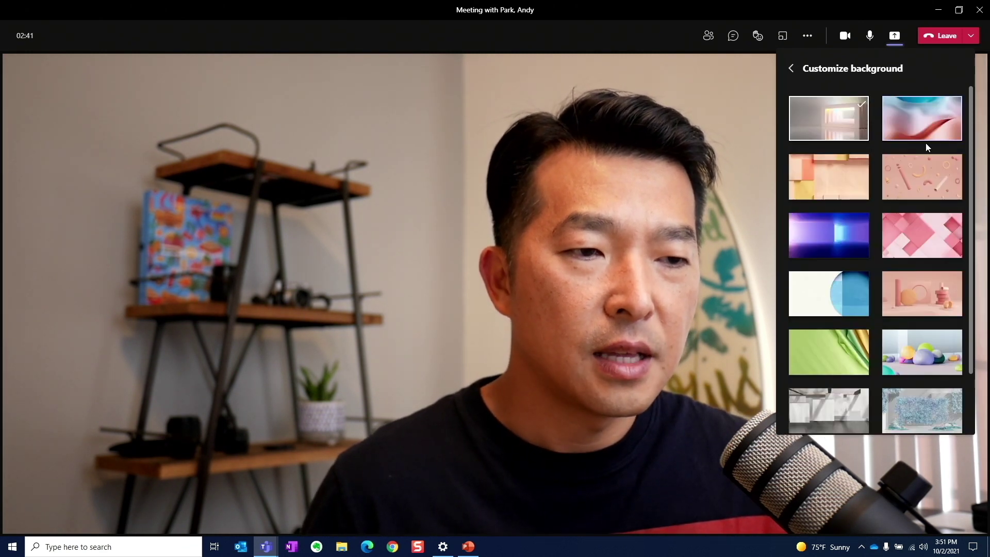
pyautogui.scroll(-2, 926, 145)
pyautogui.scroll(2, 902, 272)
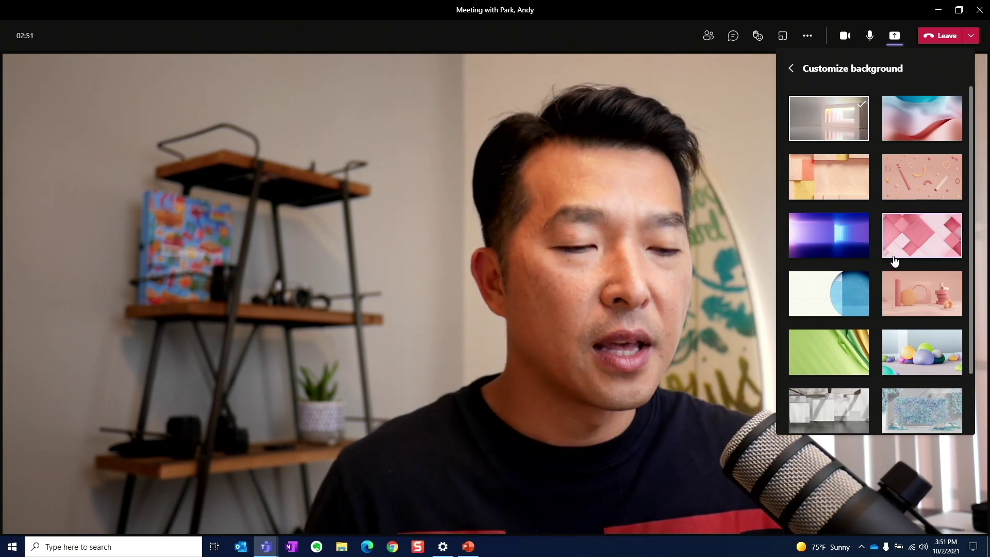
pyautogui.scroll(-3, 894, 256)
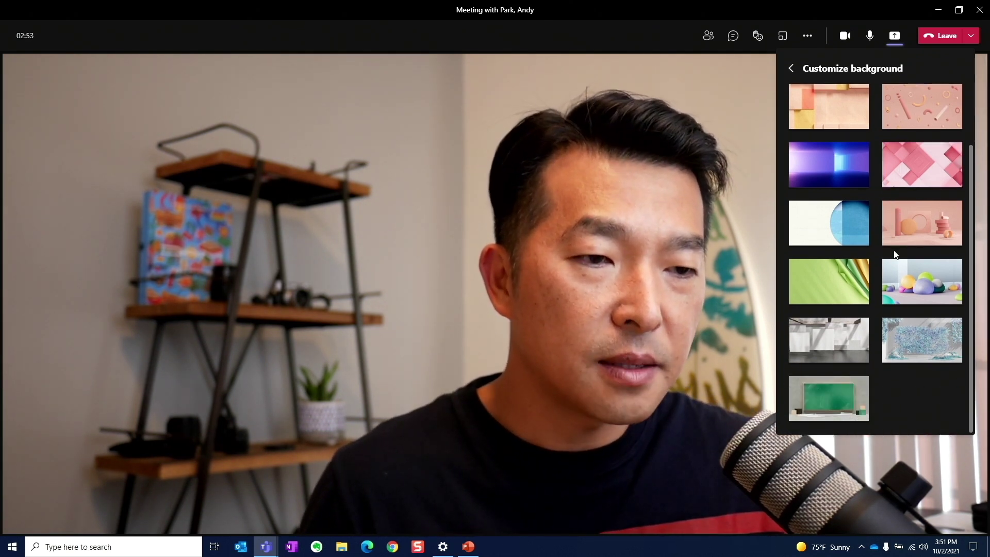
pyautogui.scroll(3, 895, 251)
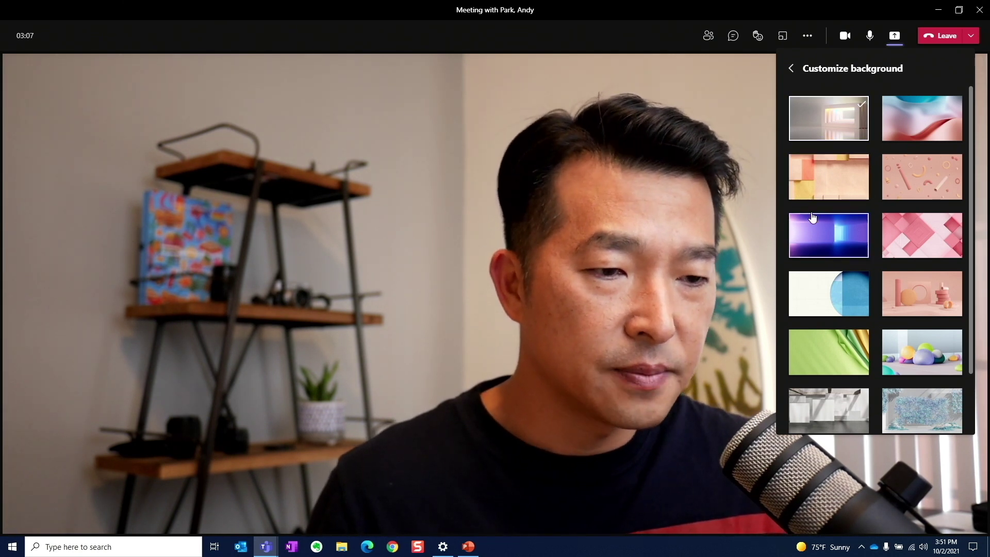
pyautogui.click(817, 237)
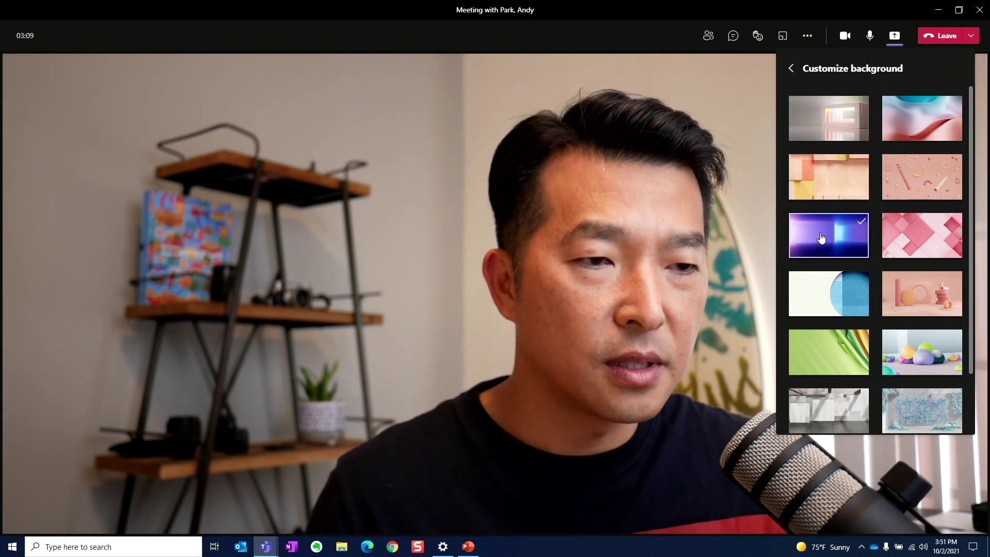
pyautogui.click(790, 67)
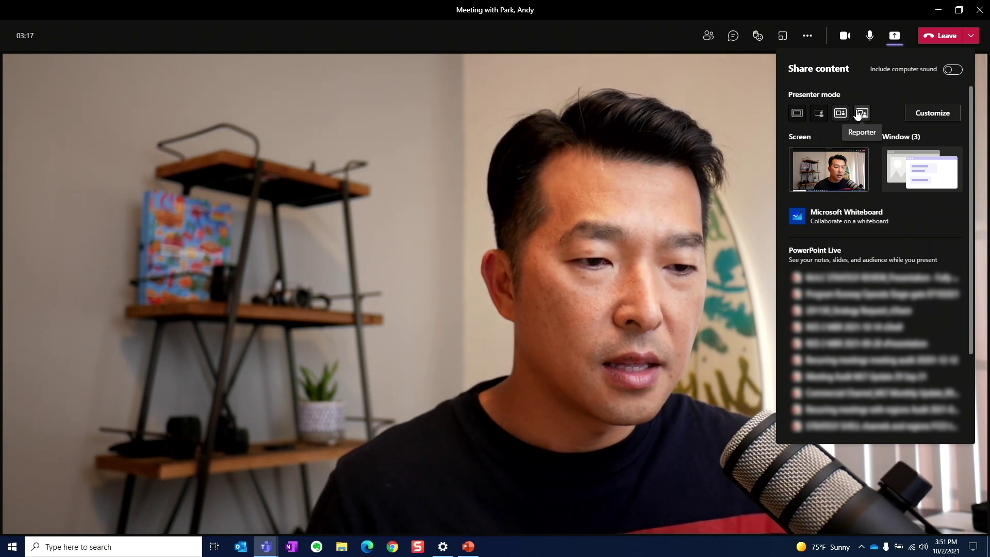
# Step: Share the Modern angles PowerPoint window in side-by-side presenter mode and maximize the meeting preview
pyautogui.click(922, 164)
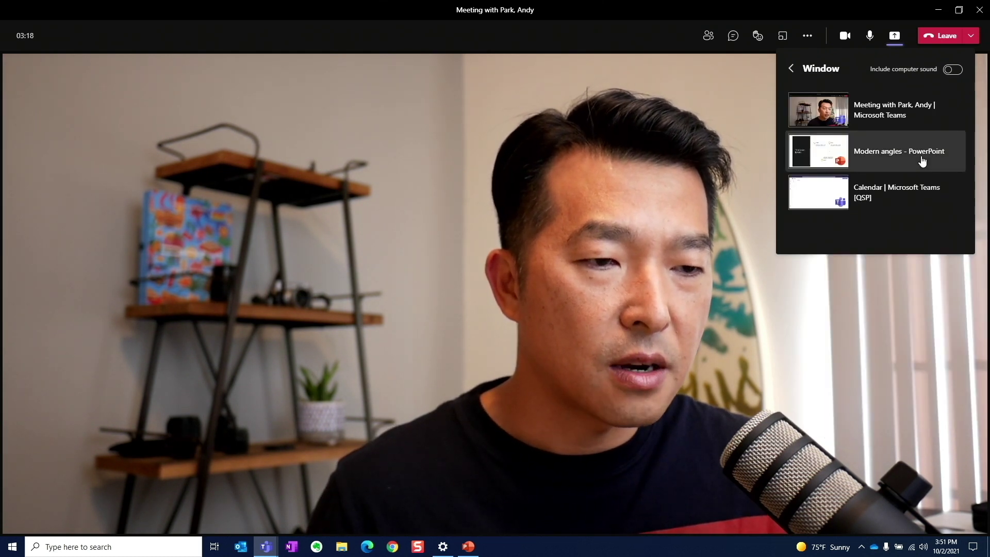
pyautogui.click(826, 154)
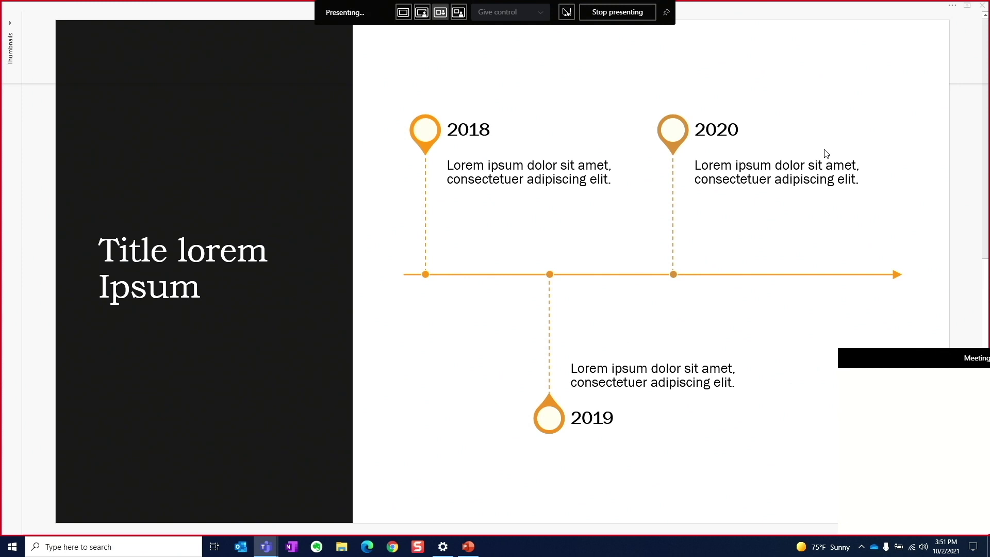
pyautogui.moveTo(896, 361); pyautogui.dragTo(440, 206)
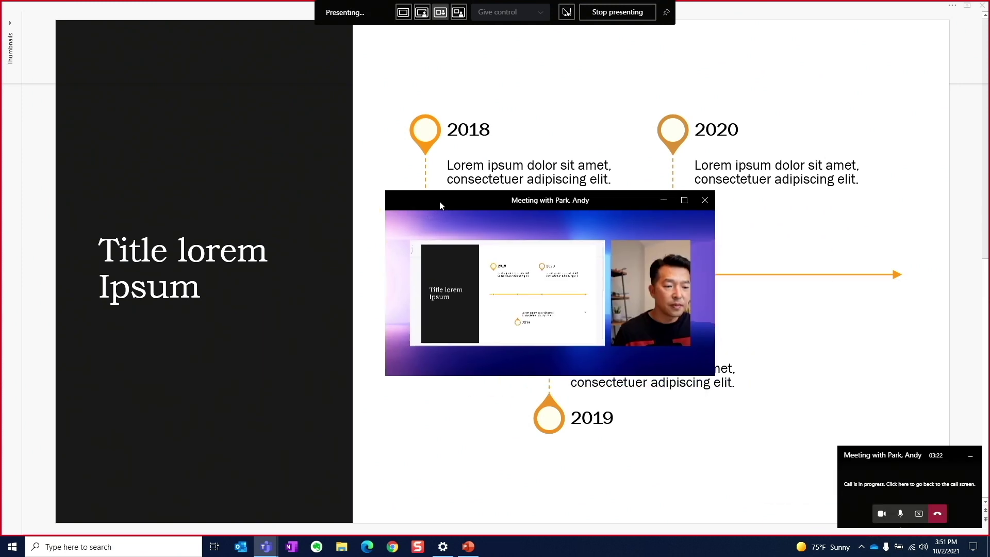
pyautogui.click(685, 202)
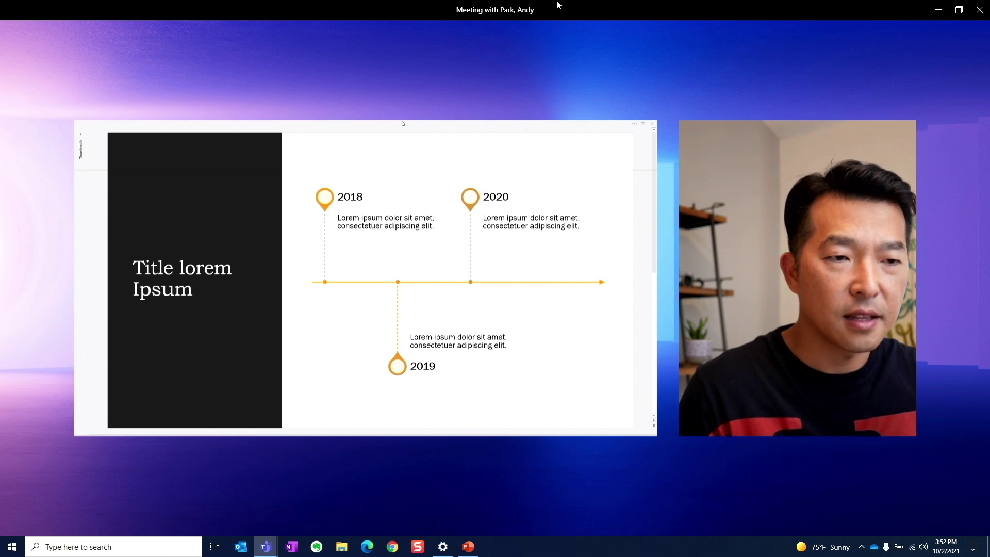
# Step: Stop presenting and apply the Contemporary Office 2 background effect to the camera video
pyautogui.moveTo(938, 5)
pyautogui.click(625, 12)
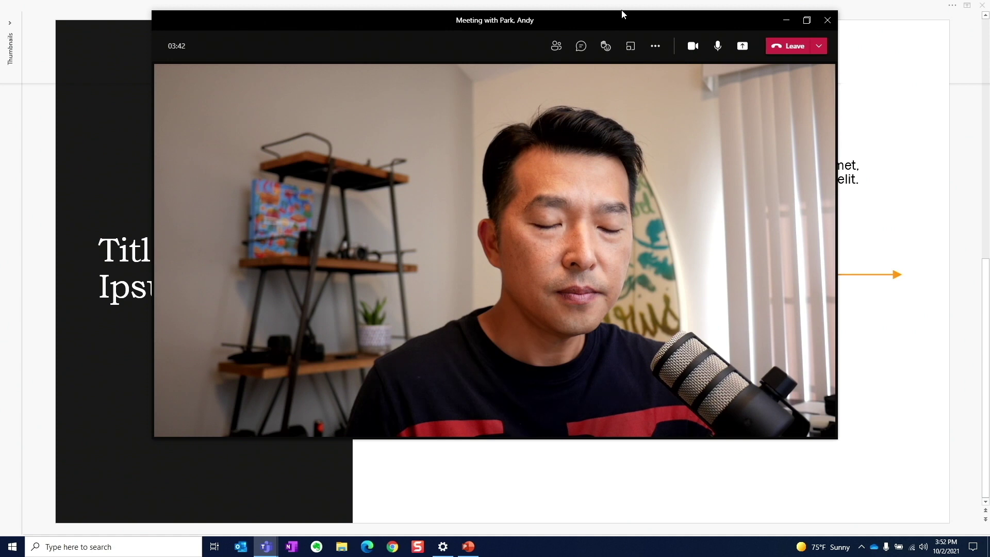
pyautogui.click(656, 47)
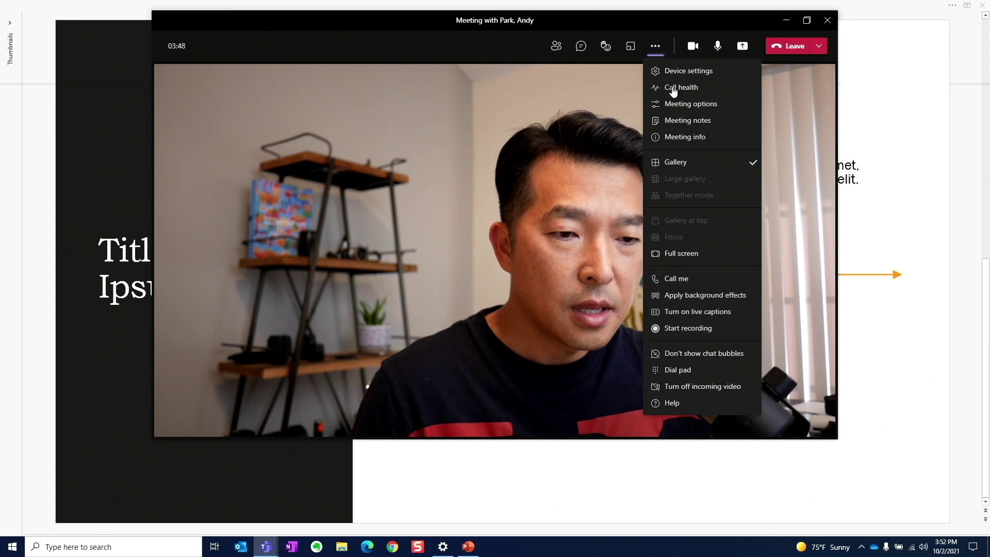
pyautogui.click(728, 297)
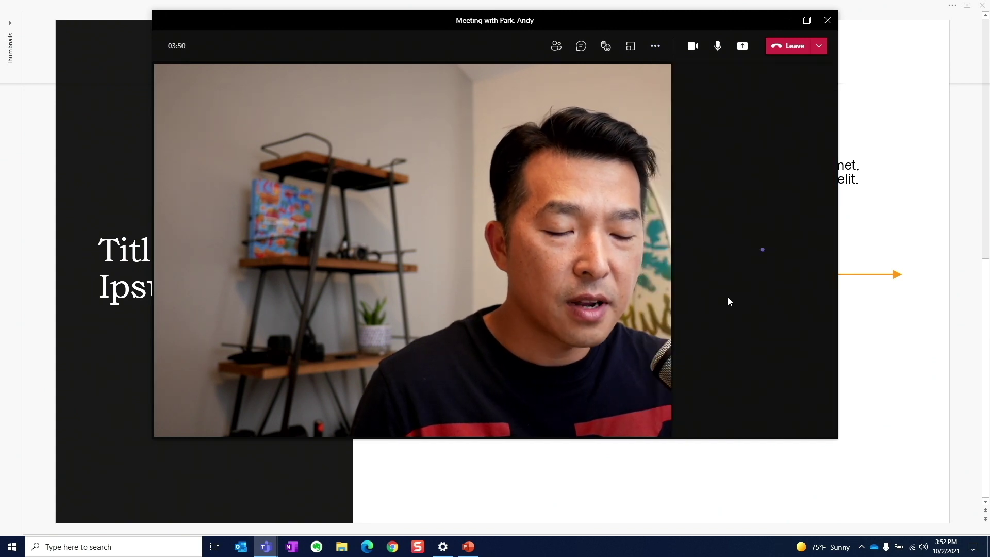
pyautogui.scroll(-3, 743, 296)
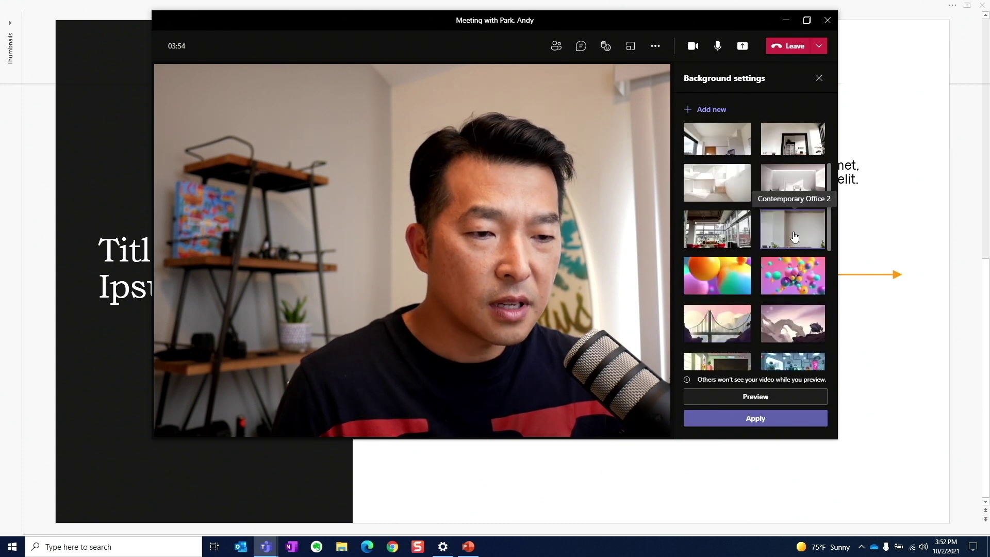
pyautogui.click(769, 422)
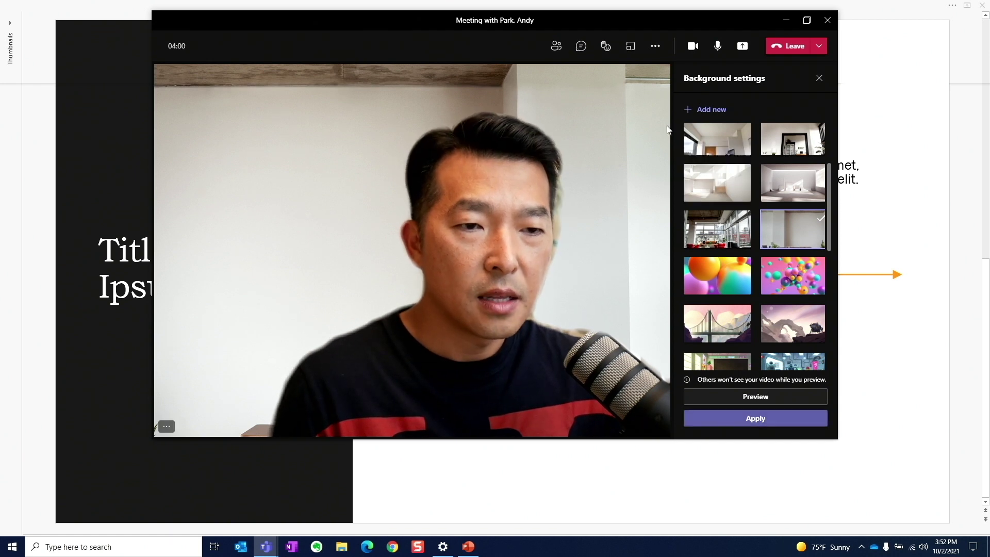
# Step: Share the Modern angles PowerPoint window again in side-by-side presenter mode with the new camera background
pyautogui.click(743, 48)
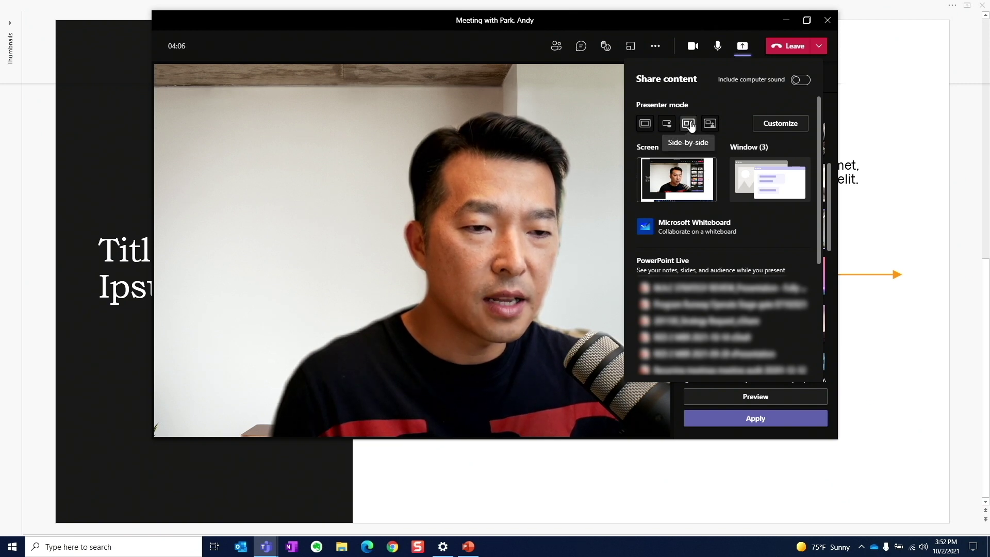
pyautogui.click(772, 183)
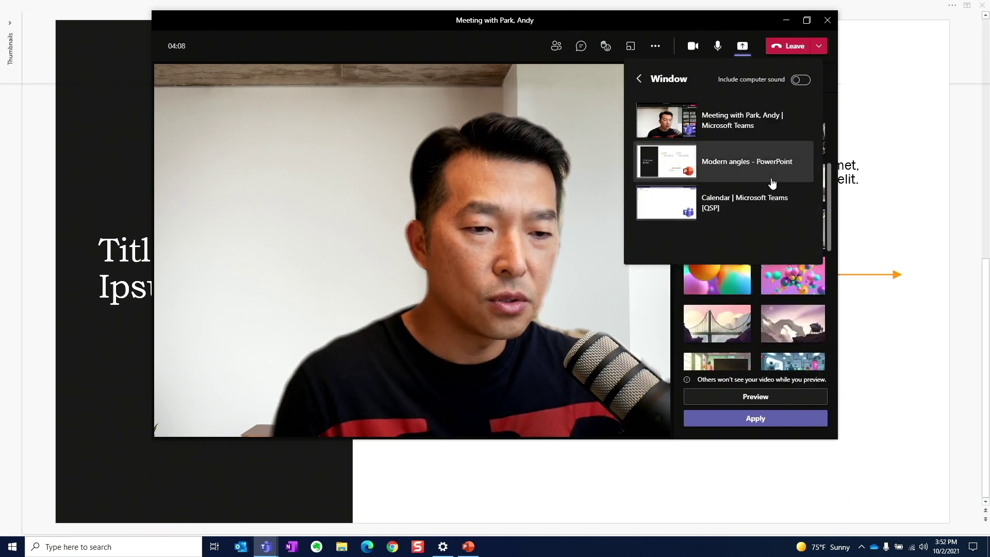
pyautogui.click(680, 166)
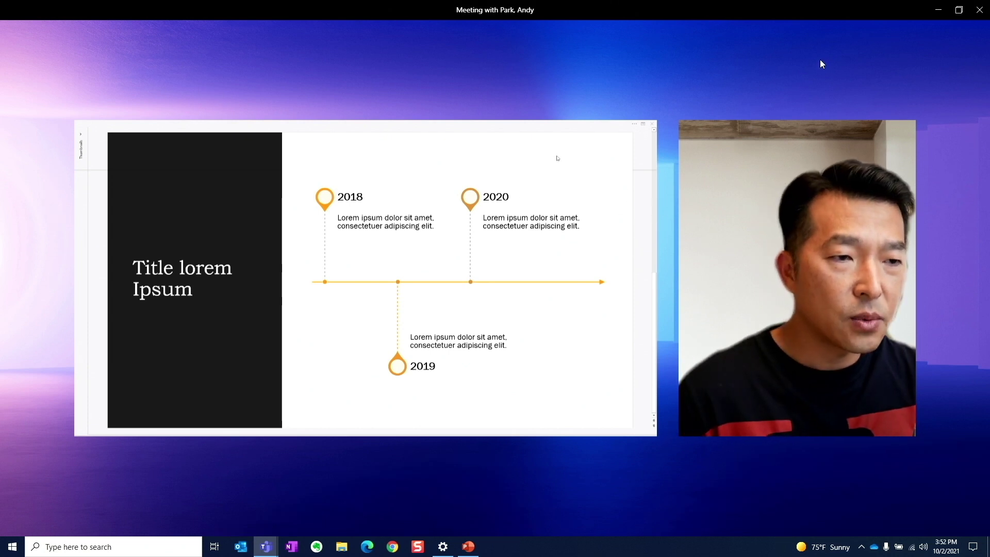
# Step: Close the maximized meeting preview, stop presenting the PowerPoint window, and leave the meeting
pyautogui.click(979, 11)
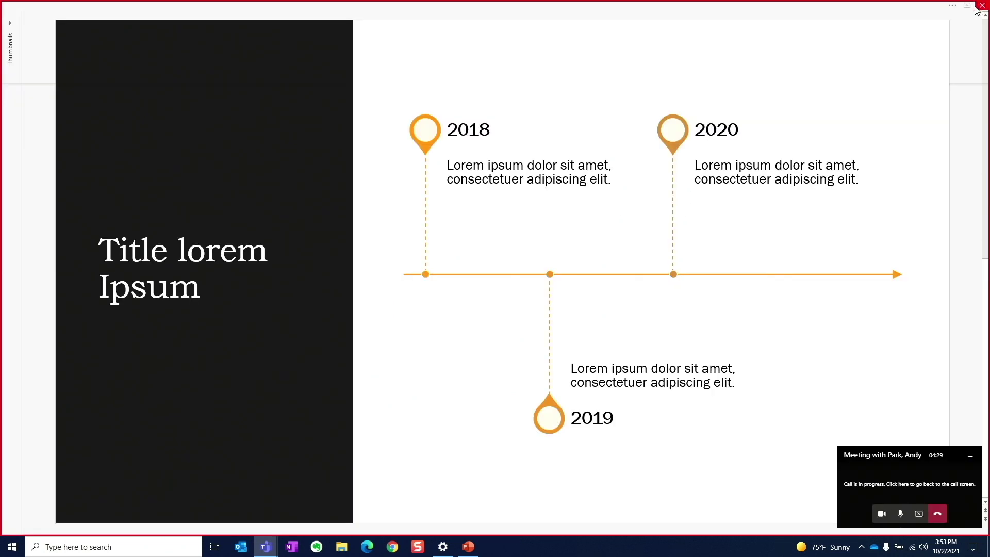
pyautogui.click(918, 514)
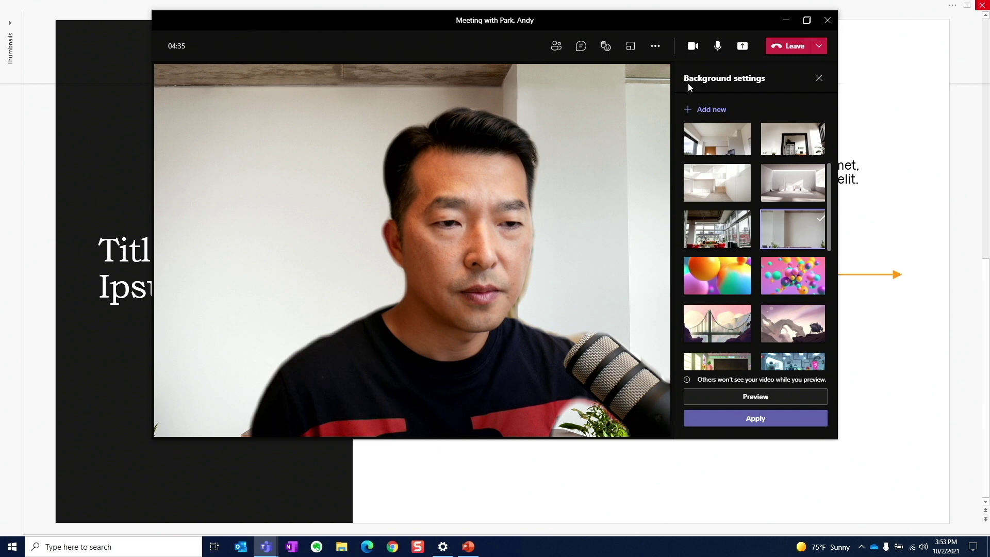
pyautogui.click(784, 47)
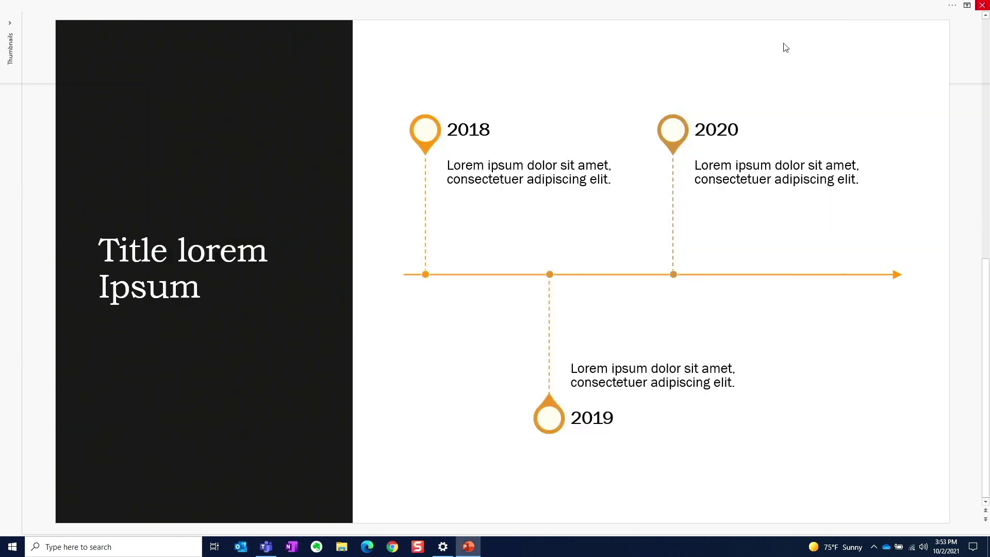